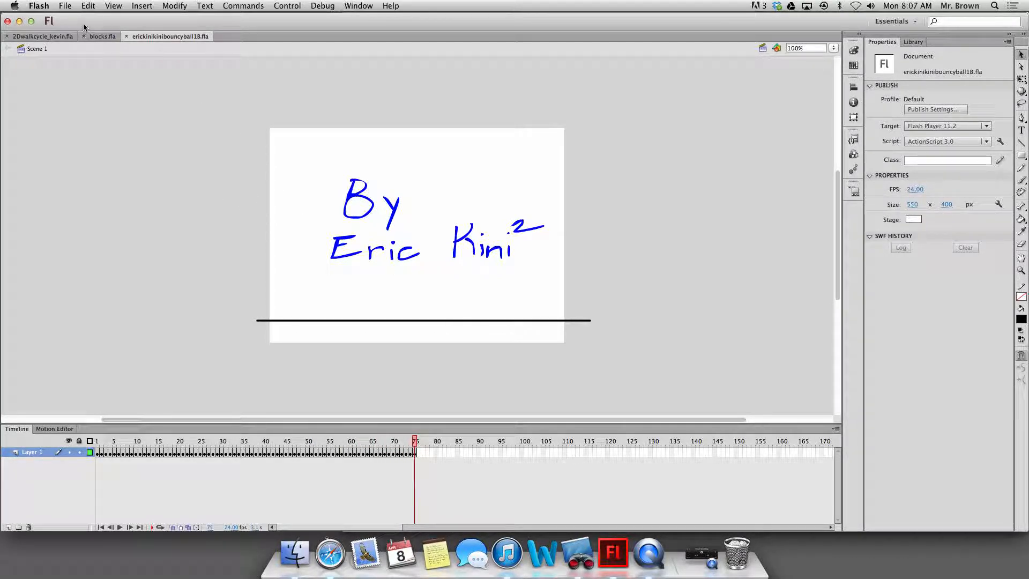
{"action": "left_click", "coordinate": [39, 5]}
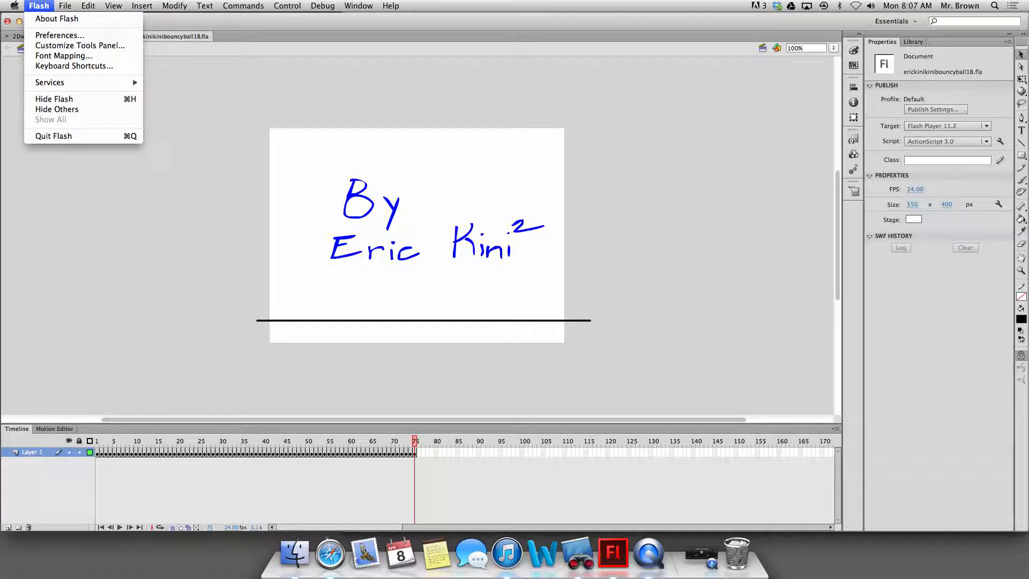
{"action": "mouse_move", "coordinate": [64, 5]}
{"action": "mouse_move", "coordinate": [145, 167]}
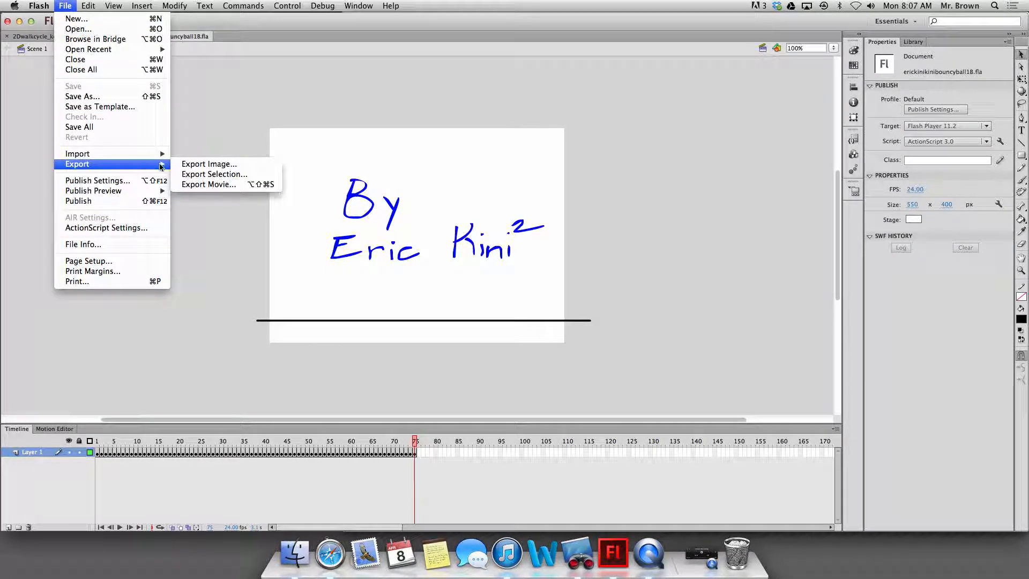
{"action": "left_click", "coordinate": [239, 184]}
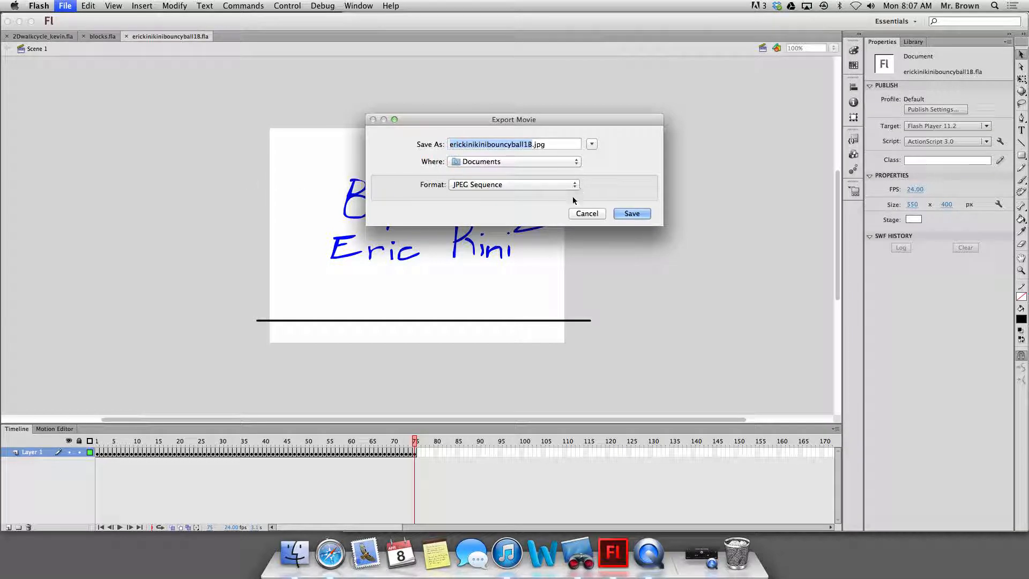
{"action": "left_click", "coordinate": [525, 186]}
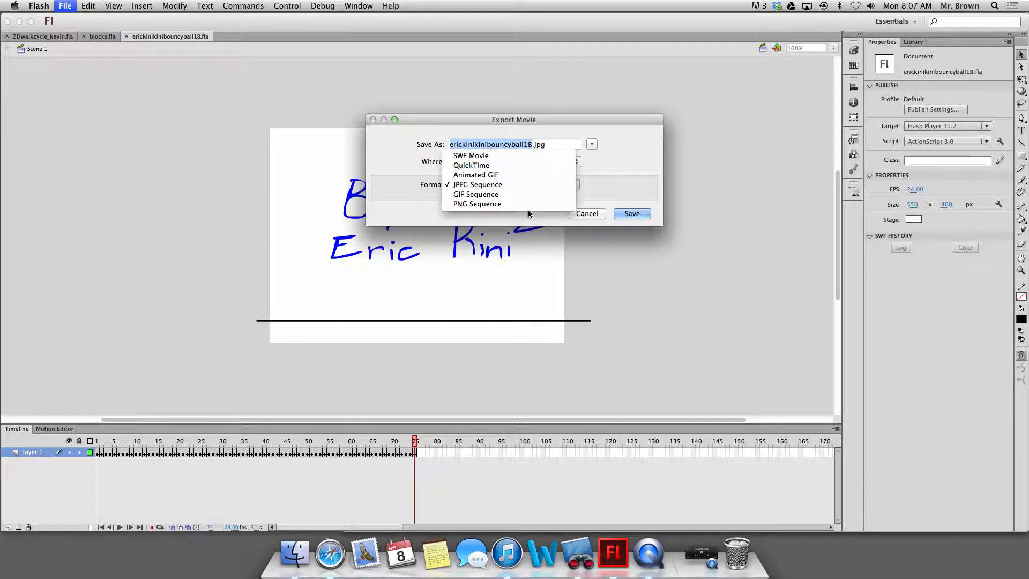
{"action": "left_click", "coordinate": [598, 214]}
{"action": "left_click", "coordinate": [587, 213]}
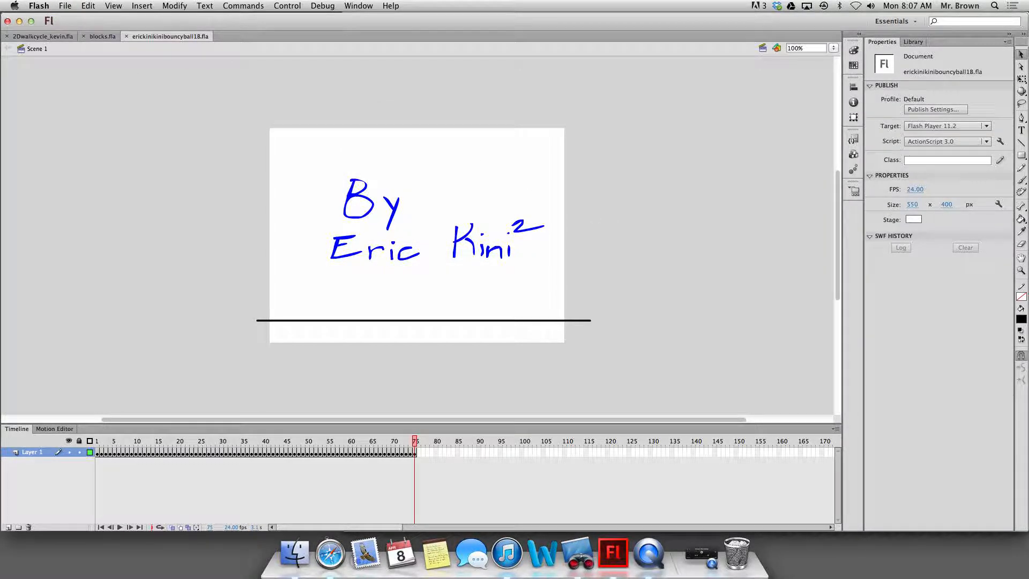
Start exporting the bouncing ball animation as a movie and set the export format to QuickTime.
{"action": "left_click", "coordinate": [65, 6]}
{"action": "mouse_move", "coordinate": [166, 164]}
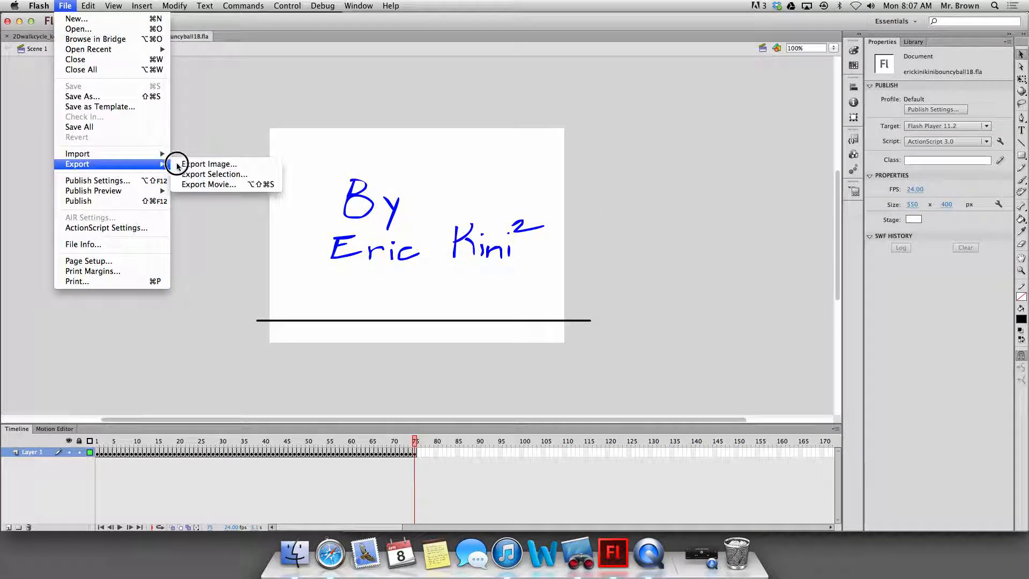
{"action": "left_click", "coordinate": [208, 185]}
{"action": "left_click", "coordinate": [512, 190]}
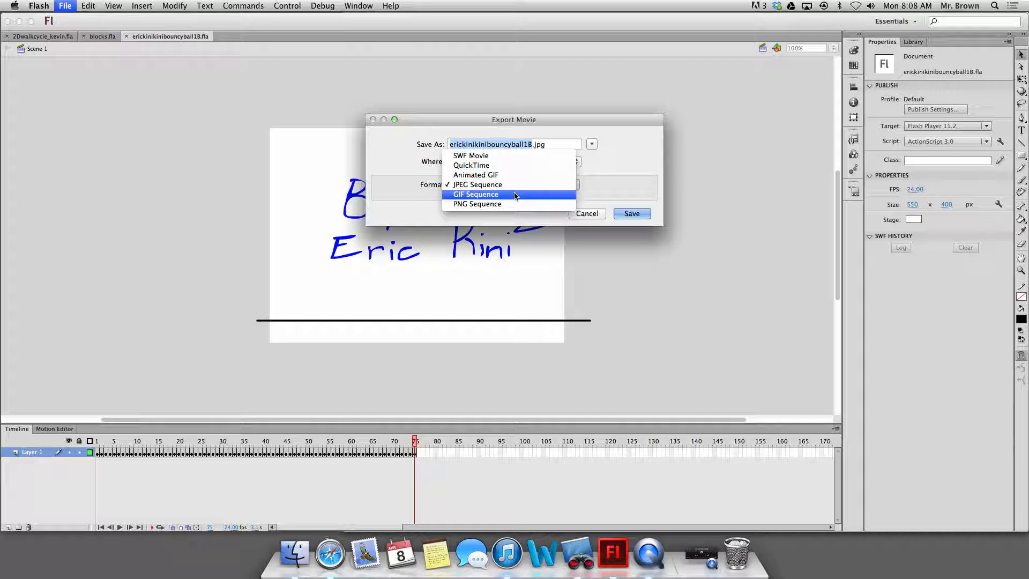
{"action": "left_click", "coordinate": [513, 165]}
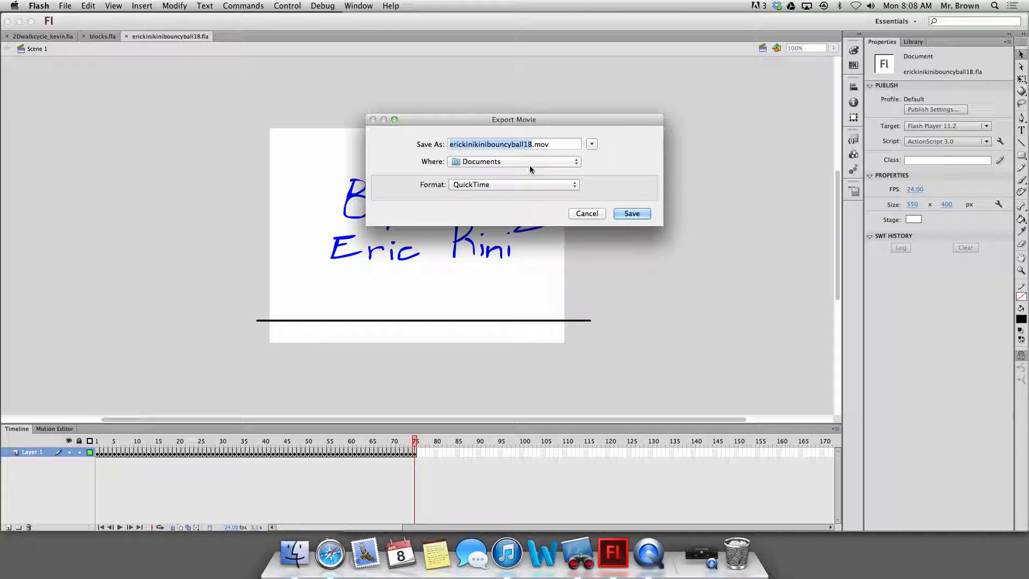
{"action": "left_click", "coordinate": [522, 184]}
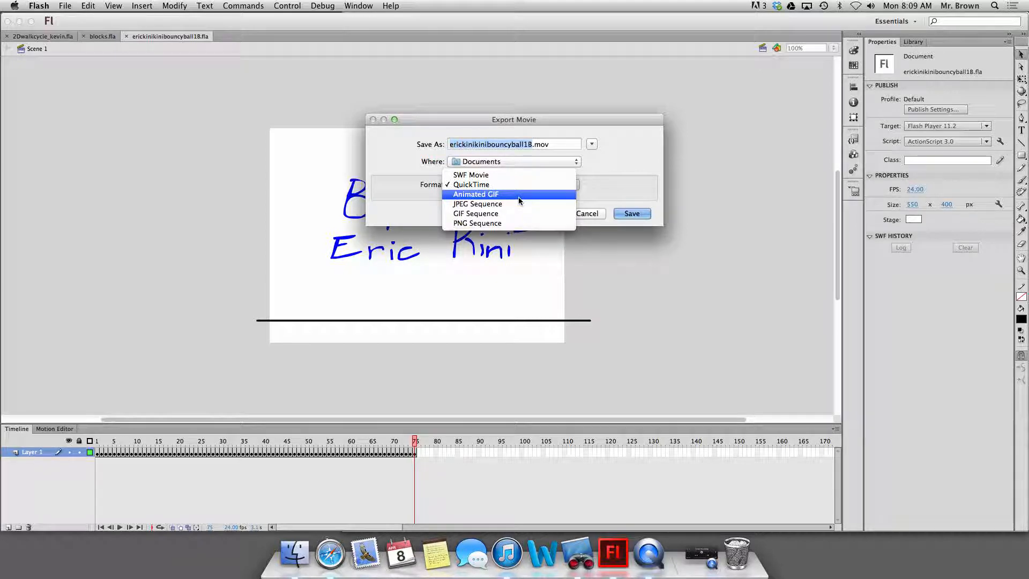
{"action": "left_click", "coordinate": [611, 185]}
Save the movie to the Desktop as flashexport and export it with the default QuickTime export settings.
{"action": "left_click_drag", "start_coordinate": [550, 144], "coordinate": [421, 143]}
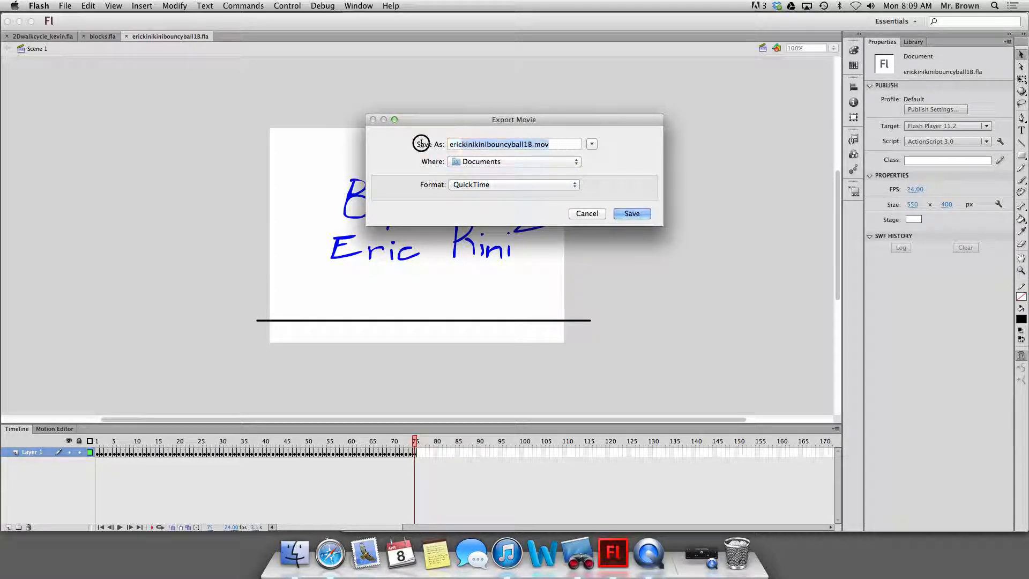
{"action": "left_click", "coordinate": [516, 162]}
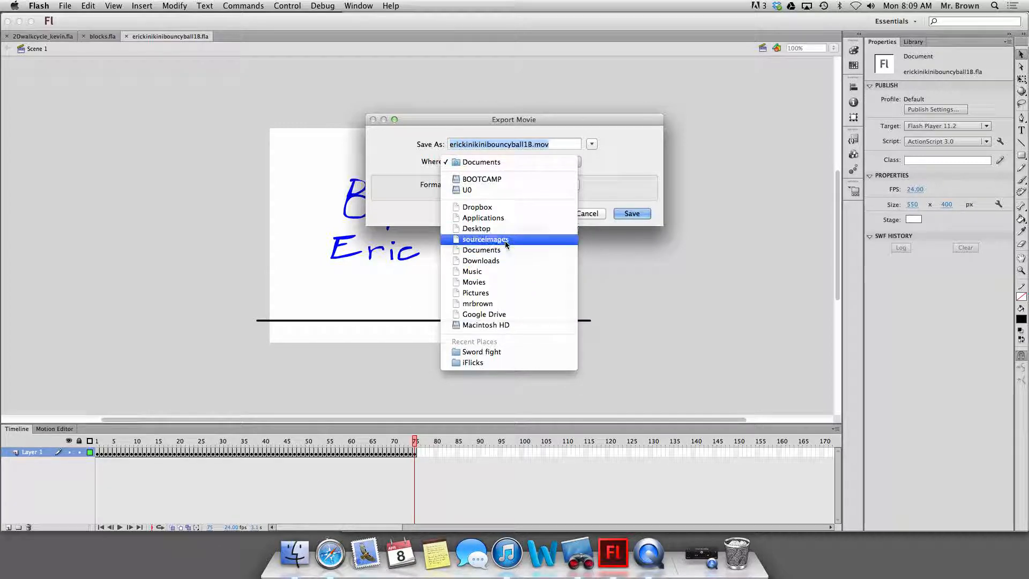
{"action": "left_click", "coordinate": [509, 229]}
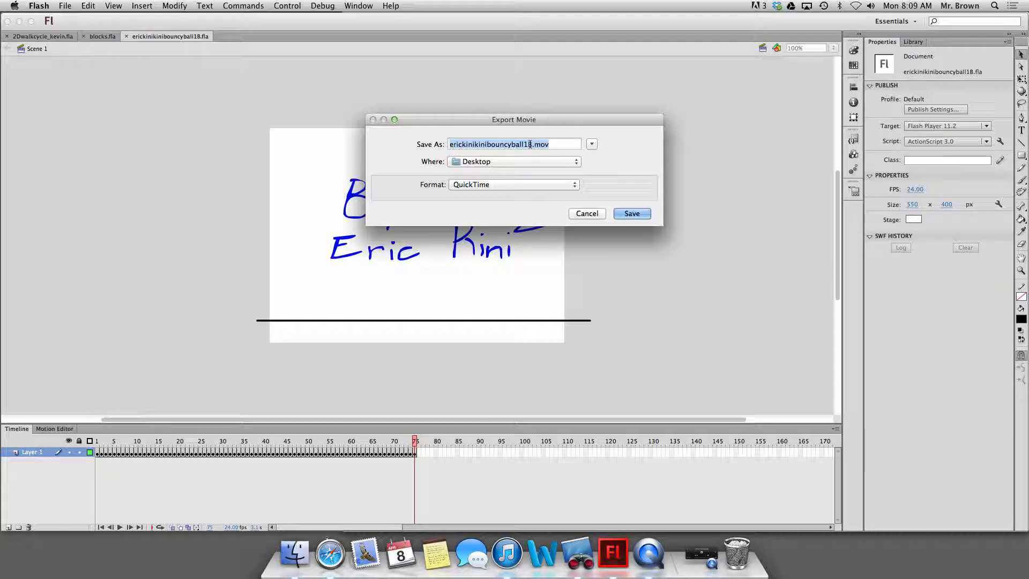
{"action": "type", "text": "flashexport"}
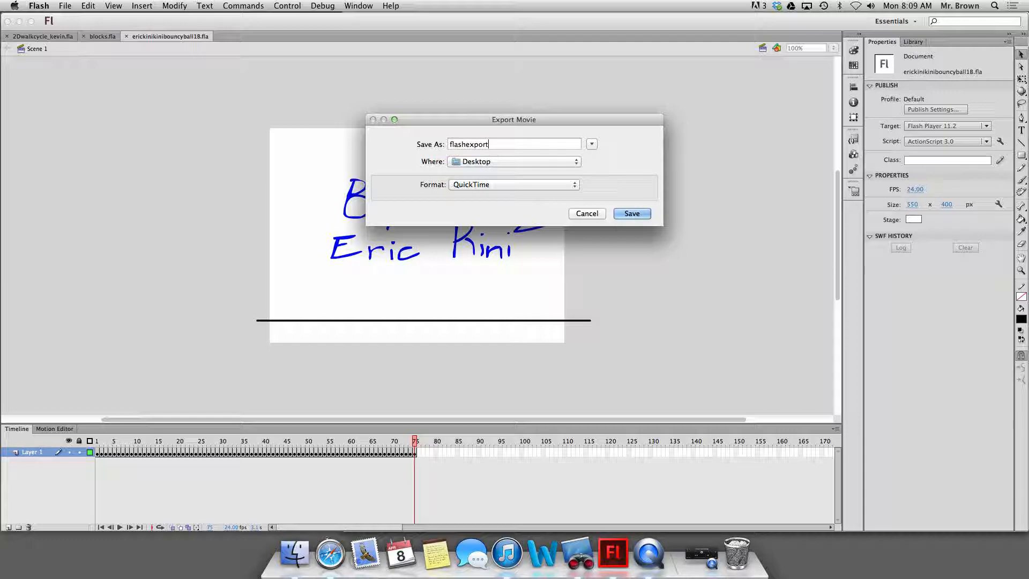
{"action": "key", "text": "Return"}
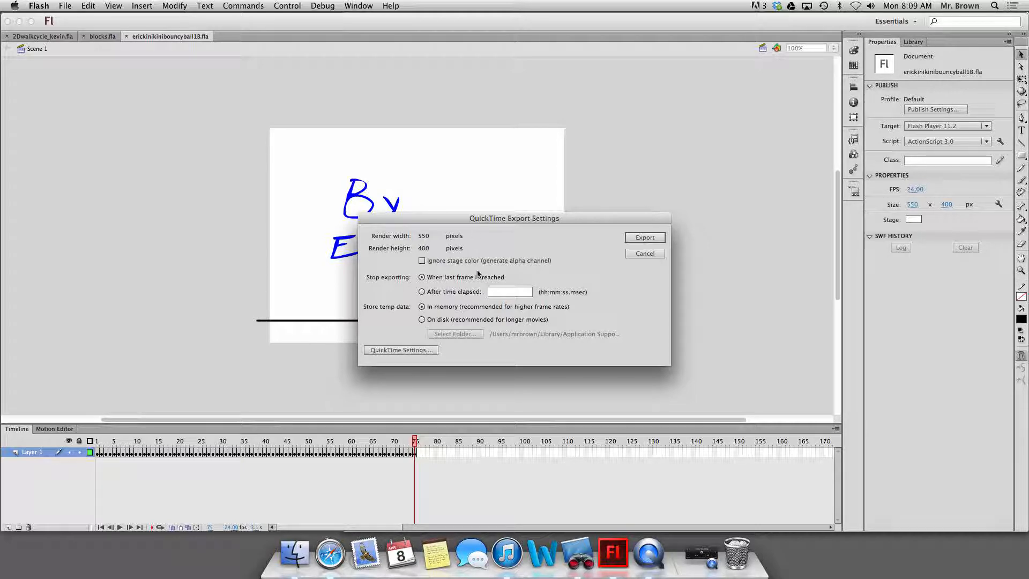
{"action": "left_click", "coordinate": [638, 242]}
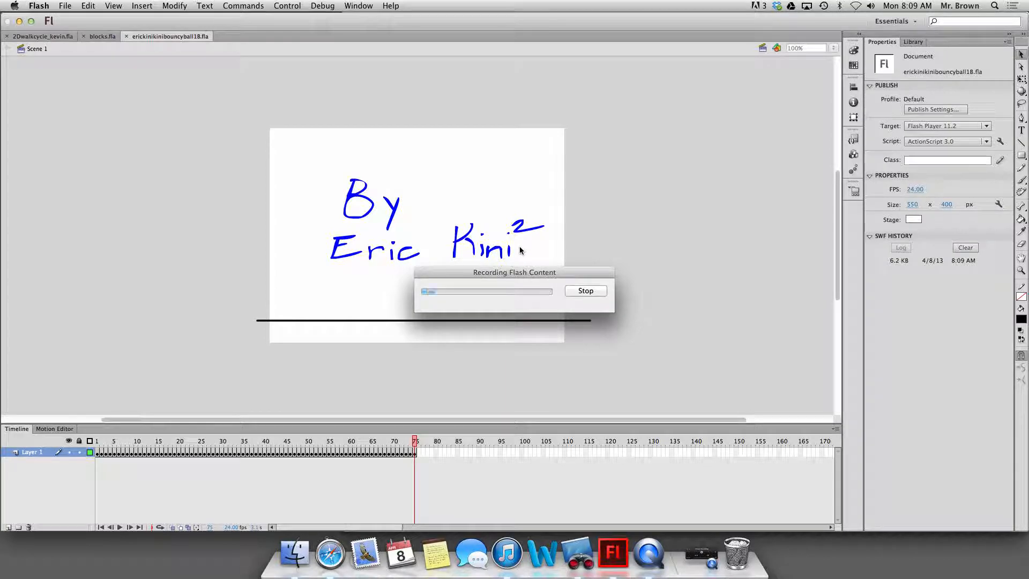
Switch to Finder and show the contents of the Desktop folder.
{"action": "left_click", "coordinate": [307, 555]}
{"action": "left_click", "coordinate": [396, 150]}
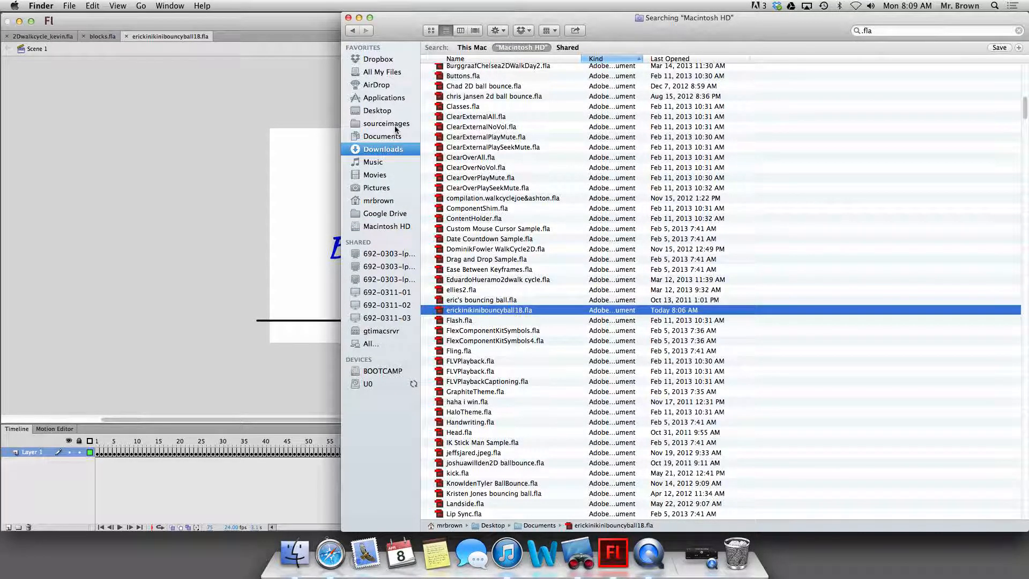
{"action": "left_click", "coordinate": [394, 114]}
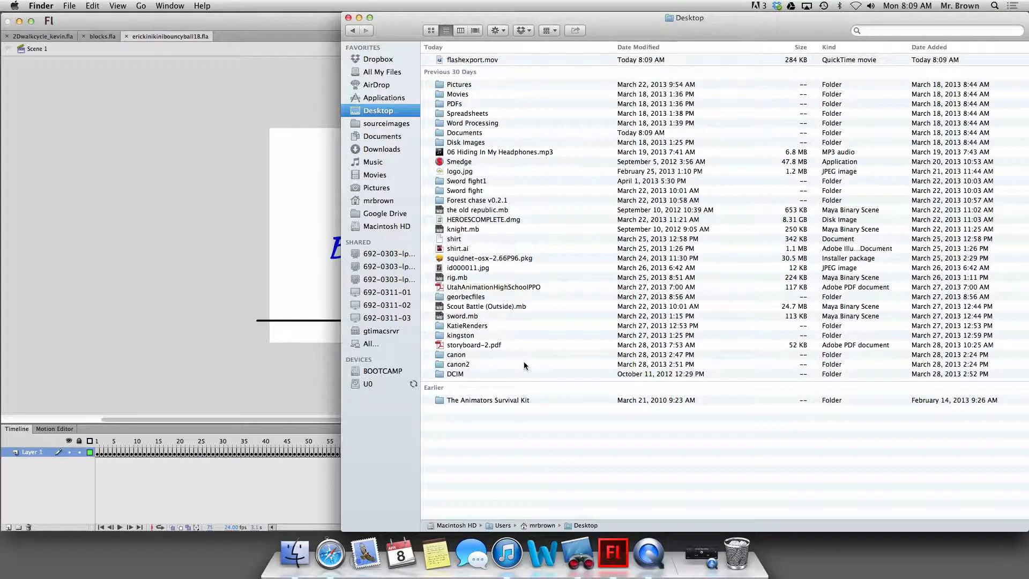
Preview flashexport.mov with Quick Look and replay it several times to check the exported animation.
{"action": "left_click", "coordinate": [513, 60]}
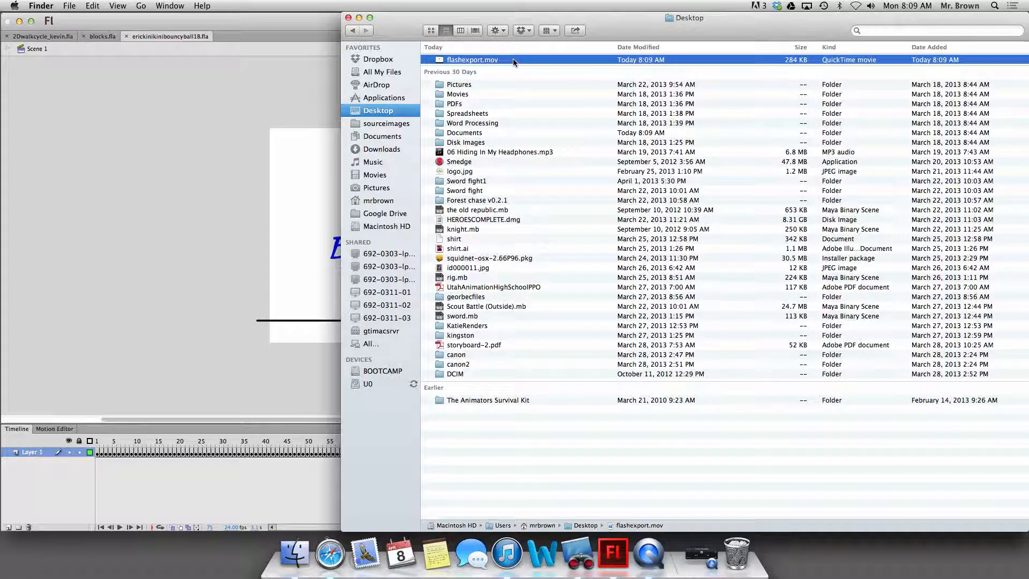
{"action": "key", "text": "space"}
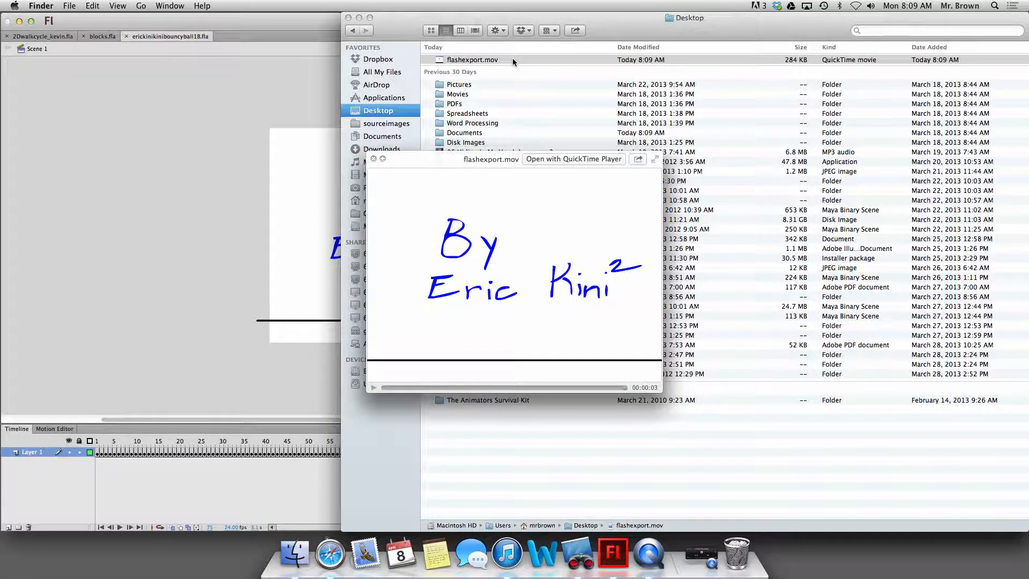
{"action": "key", "text": "space"}
{"action": "key", "text": "space"}
{"action": "key", "text": "space"}
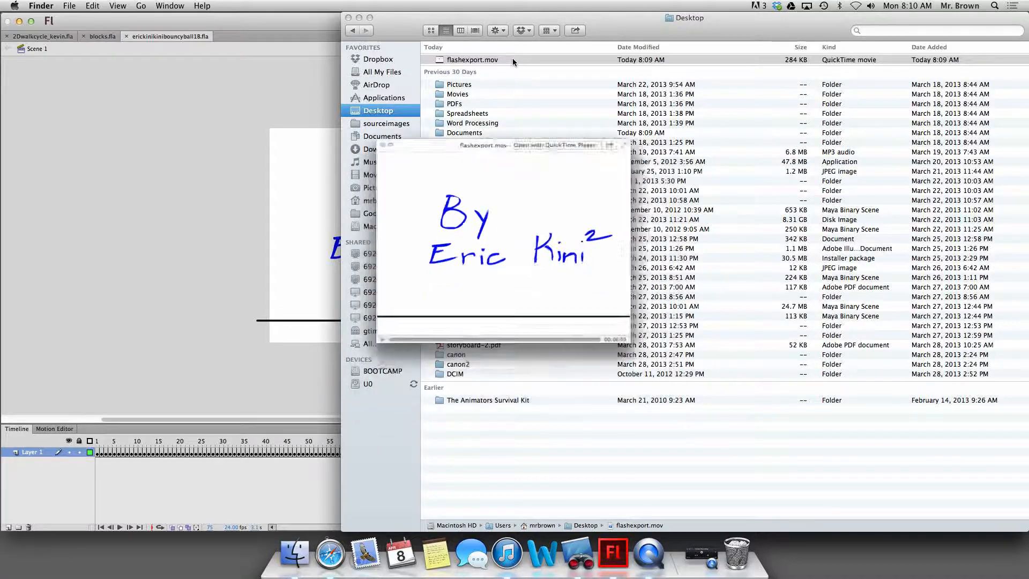
{"action": "key", "text": "space"}
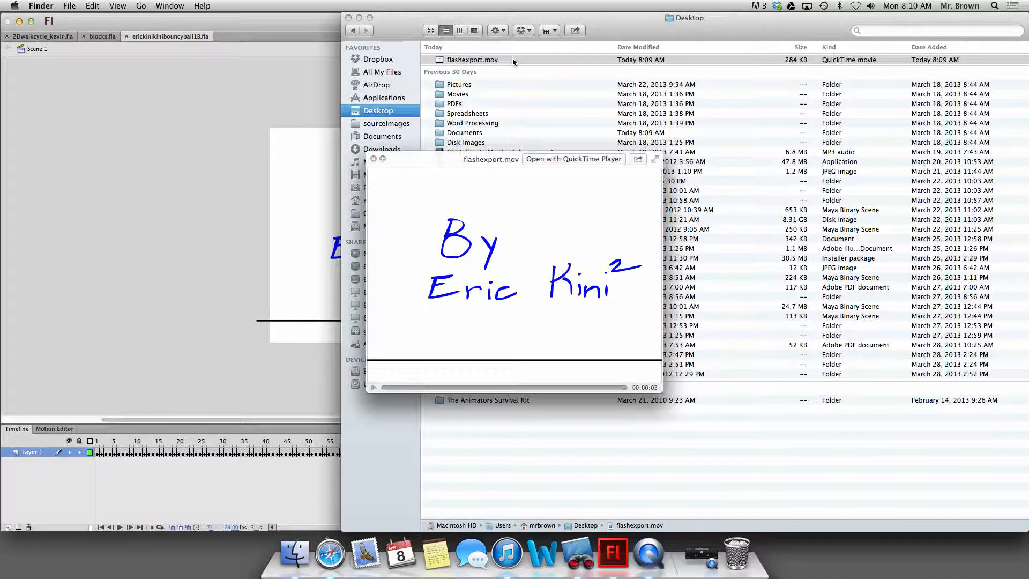
{"action": "key", "text": "space"}
{"action": "key", "text": "space"}
{"action": "key", "text": "space"}
{"action": "key", "text": "space"}
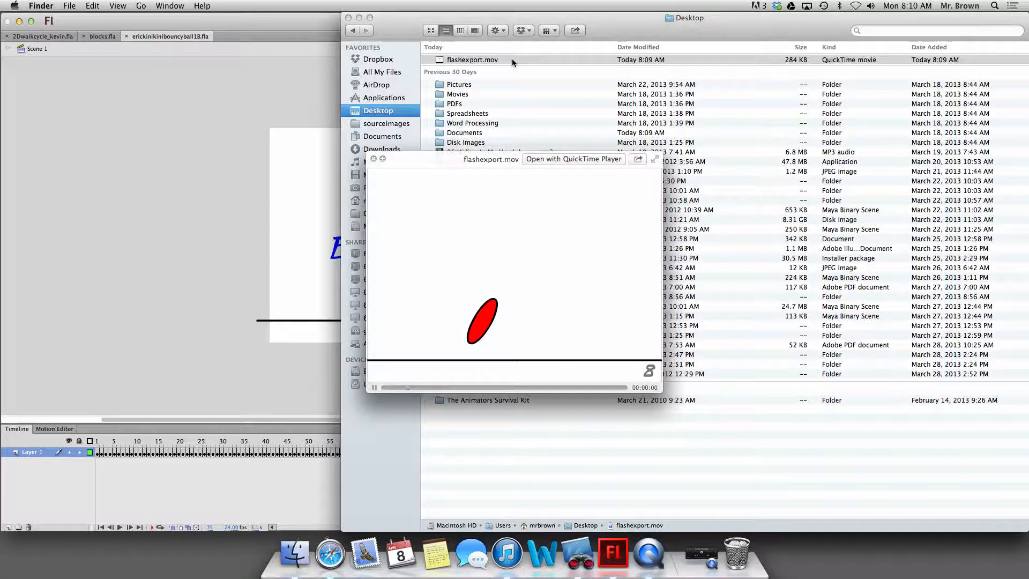
Switch back to Flash and export the animation to the Desktop as a JPEG Sequence, keeping the suggested file name and default image settings.
{"action": "left_click", "coordinate": [315, 105]}
{"action": "left_click", "coordinate": [610, 317]}
{"action": "left_click", "coordinate": [65, 6]}
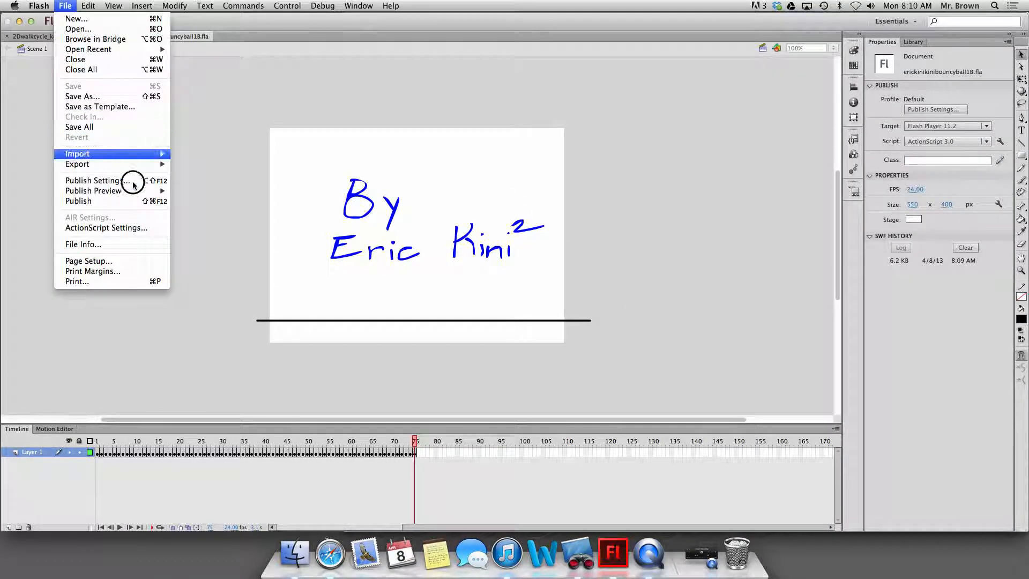
{"action": "mouse_move", "coordinate": [149, 164]}
{"action": "left_click", "coordinate": [208, 182]}
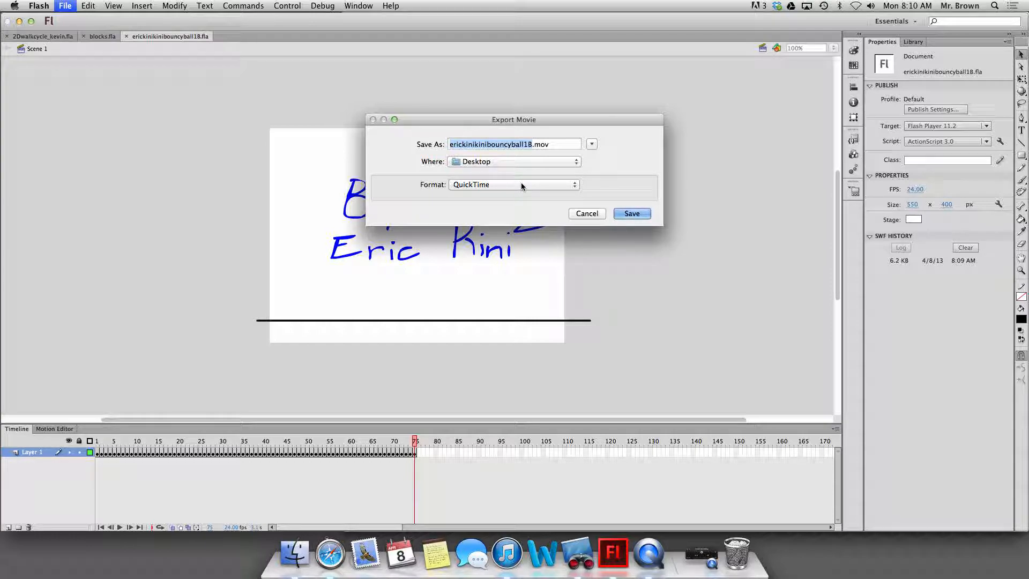
{"action": "left_click", "coordinate": [486, 185]}
{"action": "left_click", "coordinate": [488, 207]}
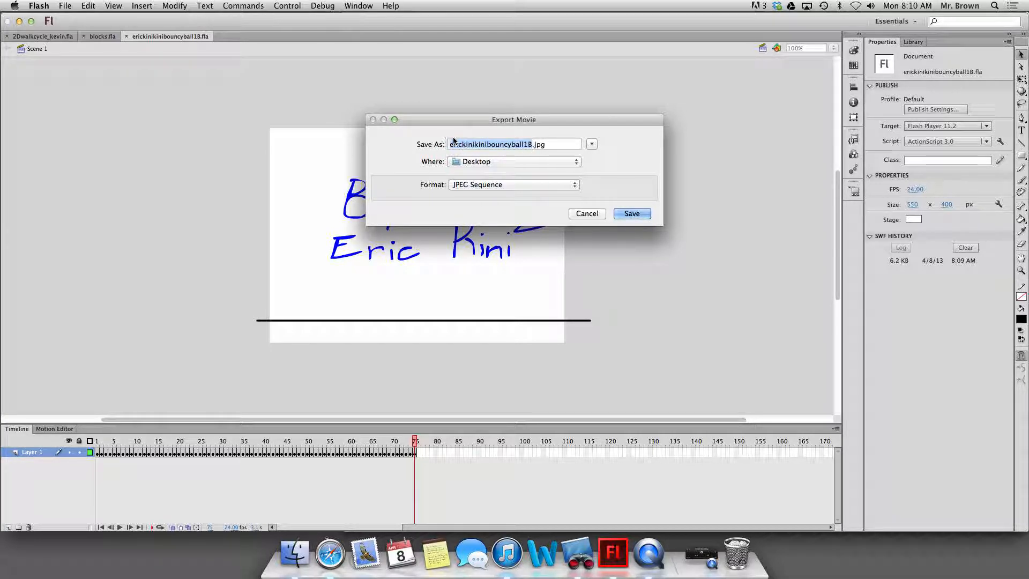
{"action": "left_click", "coordinate": [532, 145]}
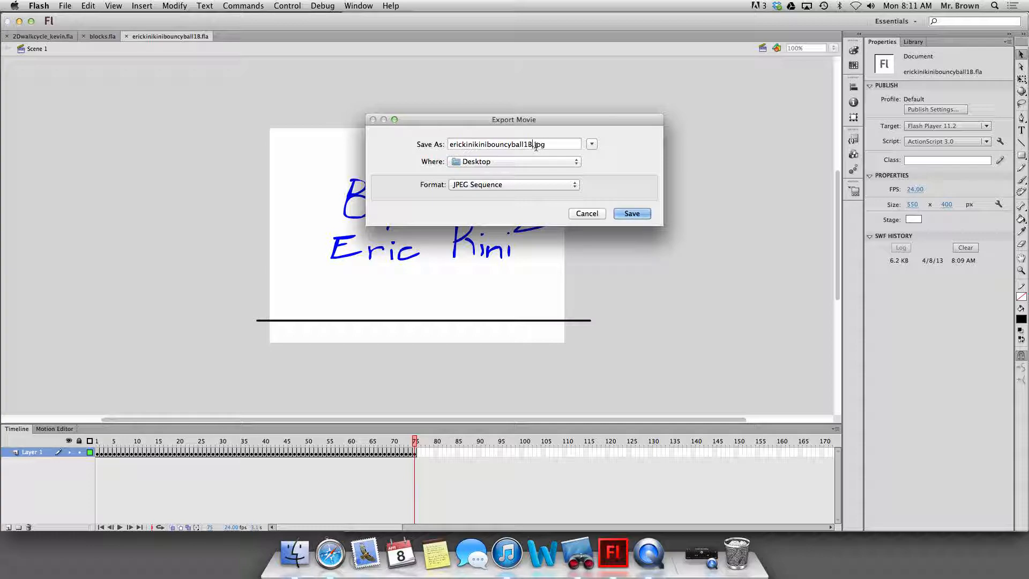
{"action": "left_click", "coordinate": [634, 213]}
{"action": "key", "text": "Return"}
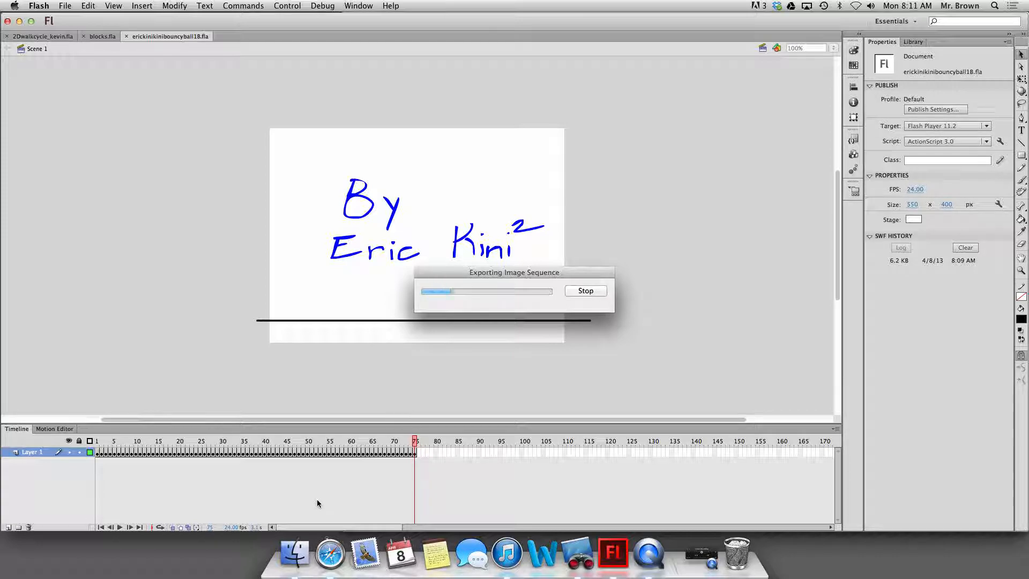
Minimize the Flash and Finder windows and close the flashexport.mov preview to uncover the desktop.
{"action": "left_click", "coordinate": [294, 552]}
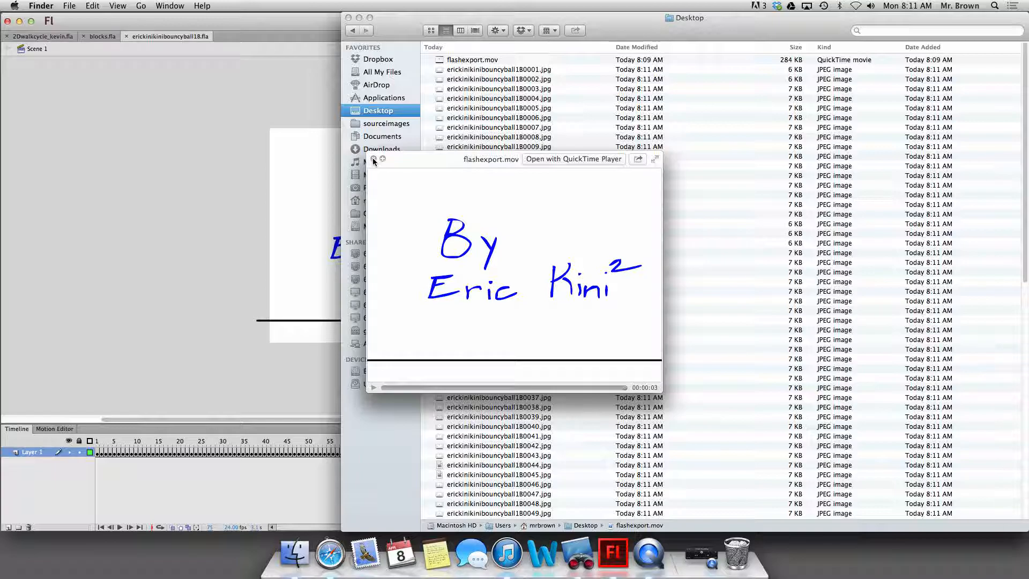
{"action": "left_click", "coordinate": [9, 25]}
{"action": "left_click", "coordinate": [19, 21]}
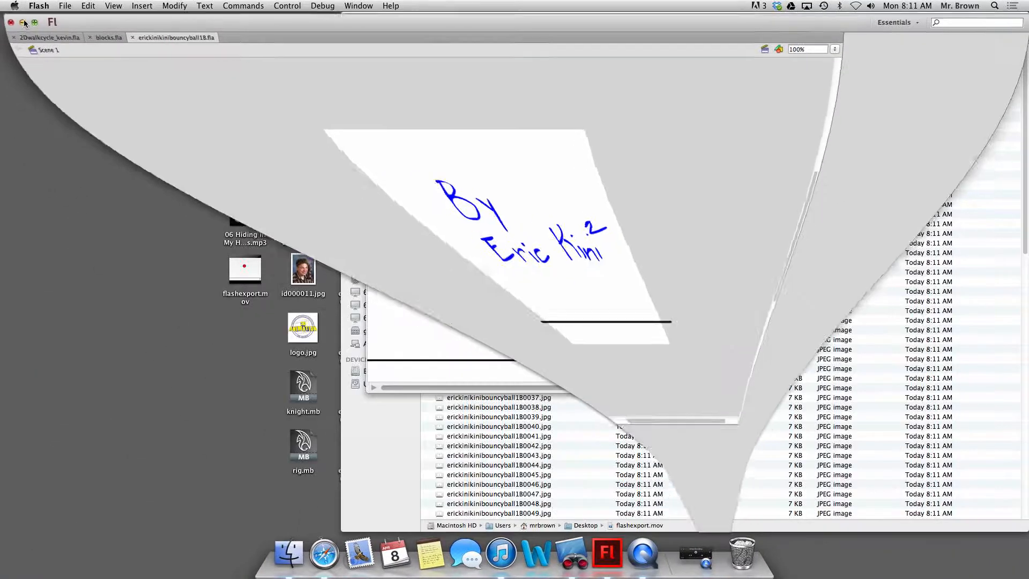
{"action": "left_click", "coordinate": [359, 18]}
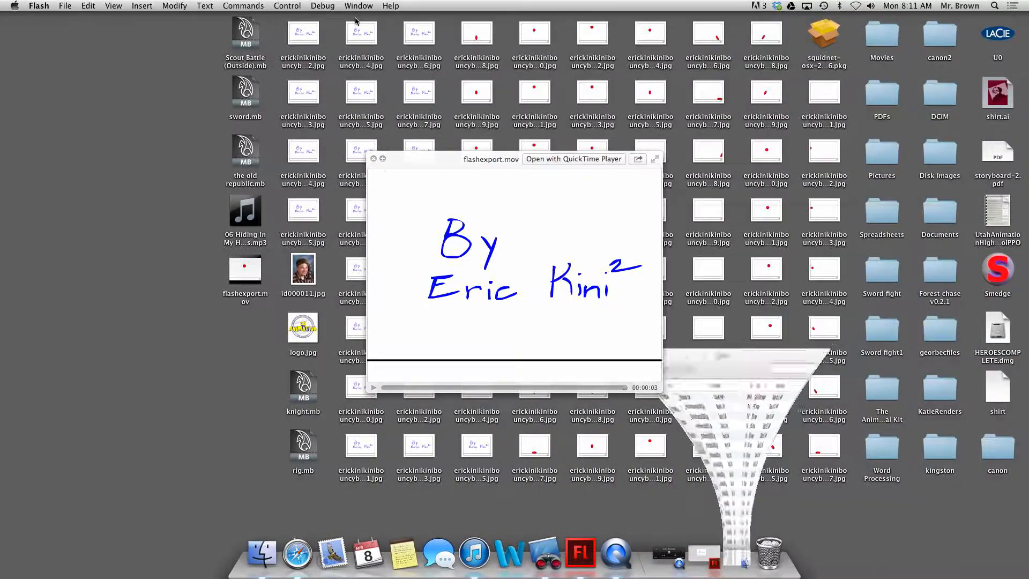
{"action": "left_click", "coordinate": [363, 191]}
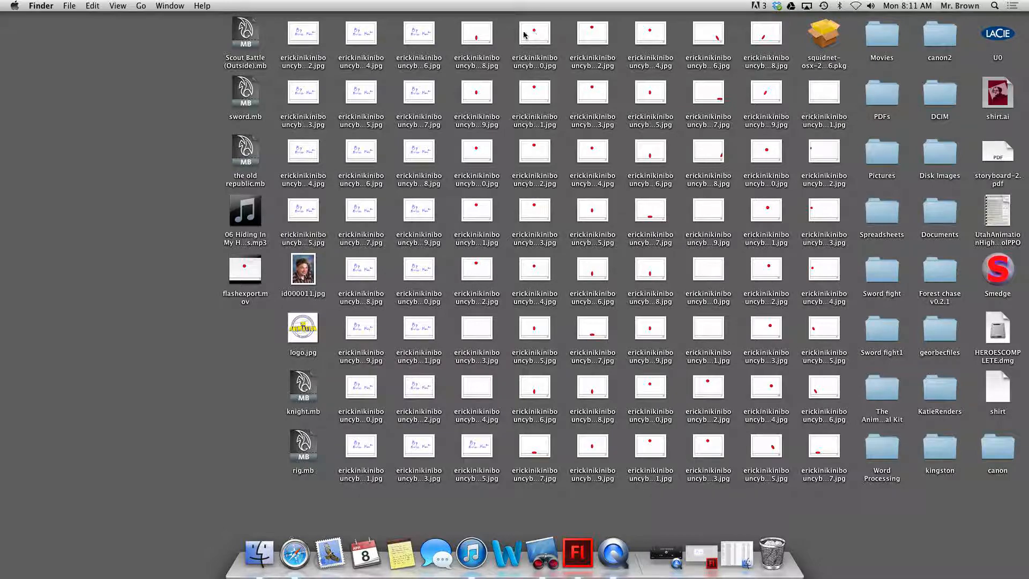
Preview one of the exported JPEG frames on the desktop with Quick Look, browse through neighbouring files, and close the preview.
{"action": "left_click", "coordinate": [316, 33]}
{"action": "key", "text": "space"}
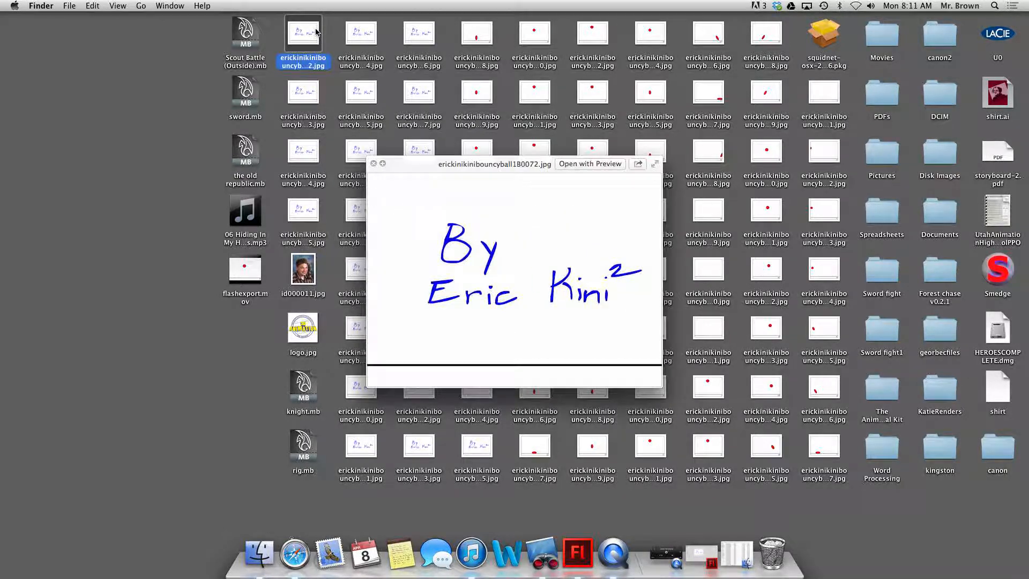
{"action": "key", "text": "Down"}
{"action": "key", "text": "Down"}
{"action": "key", "text": "Down"}
{"action": "key", "text": "Down"}
{"action": "key", "text": "Down"}
{"action": "key", "text": "Down"}
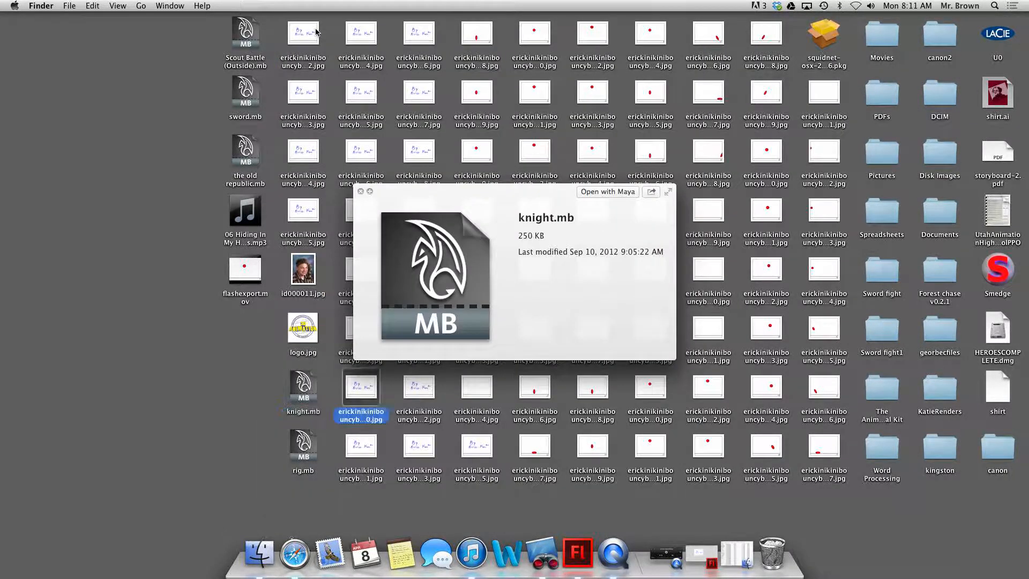
{"action": "key", "text": "Right"}
{"action": "key", "text": "Right"}
{"action": "key", "text": "Right"}
{"action": "key", "text": "Right"}
{"action": "key", "text": "Right"}
{"action": "key", "text": "Right"}
{"action": "key", "text": "Right"}
{"action": "key", "text": "Right"}
{"action": "key", "text": "Right"}
{"action": "key", "text": "Right"}
{"action": "key", "text": "Right"}
{"action": "key", "text": "Left"}
{"action": "key", "text": "Down"}
{"action": "key", "text": "Left"}
{"action": "key", "text": "Up"}
{"action": "key", "text": "Up"}
{"action": "key", "text": "Up"}
{"action": "key", "text": "Up"}
{"action": "key", "text": "Up"}
{"action": "key", "text": "Up"}
{"action": "key", "text": "Up"}
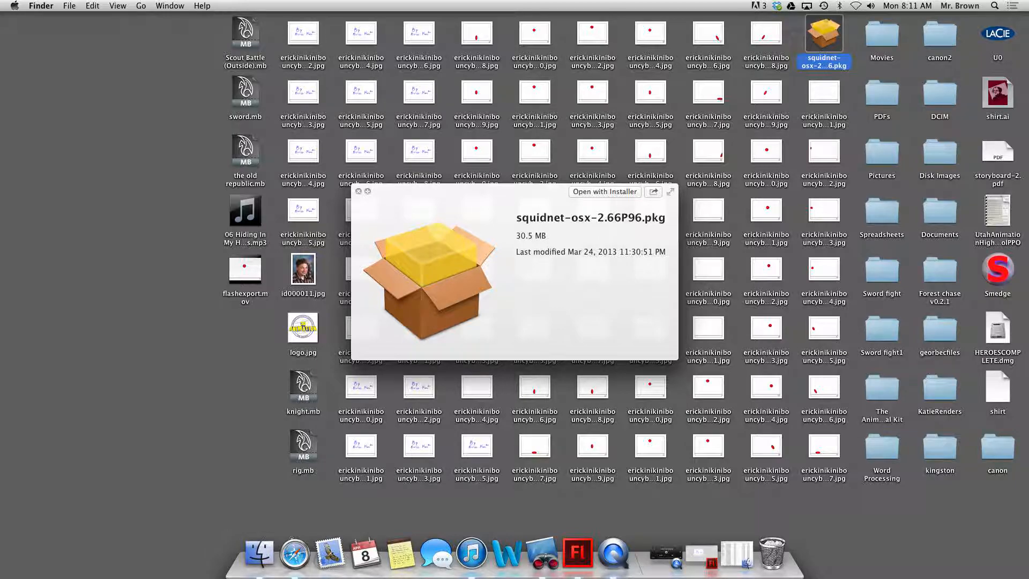
{"action": "key", "text": "space"}
Find and launch Fcheck through Spotlight, and move its playback window down slightly.
{"action": "left_click", "coordinate": [994, 6]}
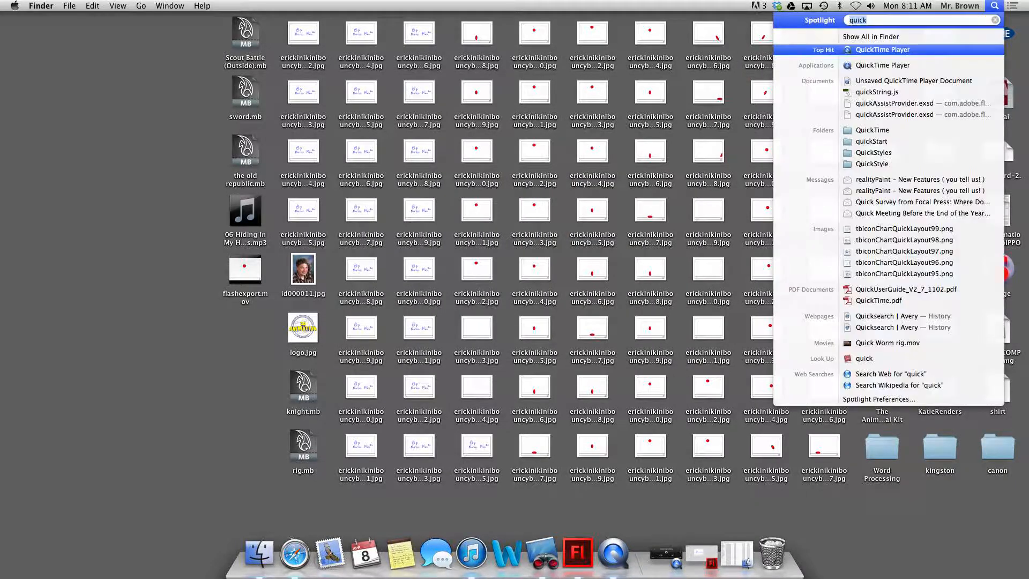
{"action": "type", "text": "fcheck"}
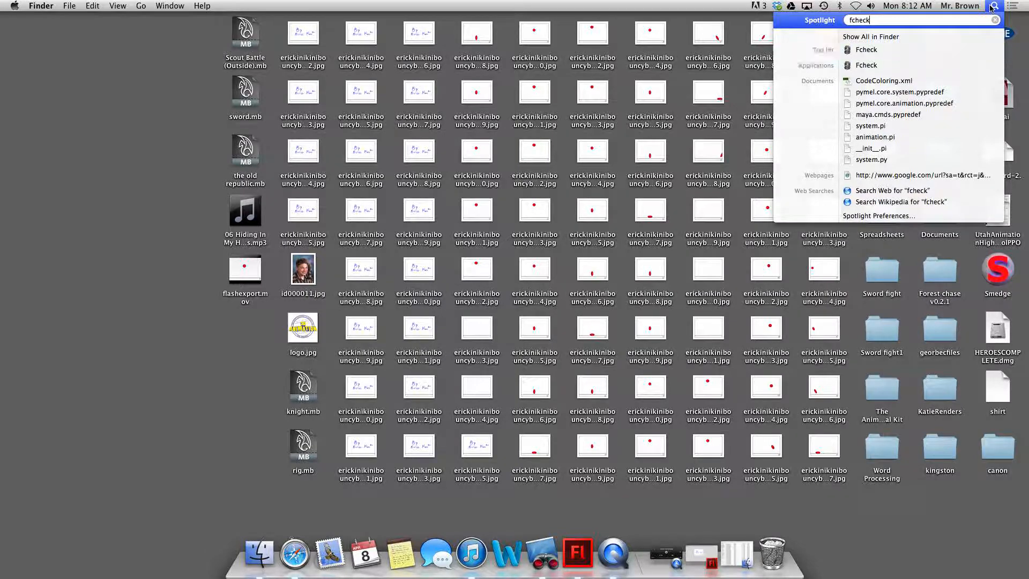
{"action": "key", "text": "Return"}
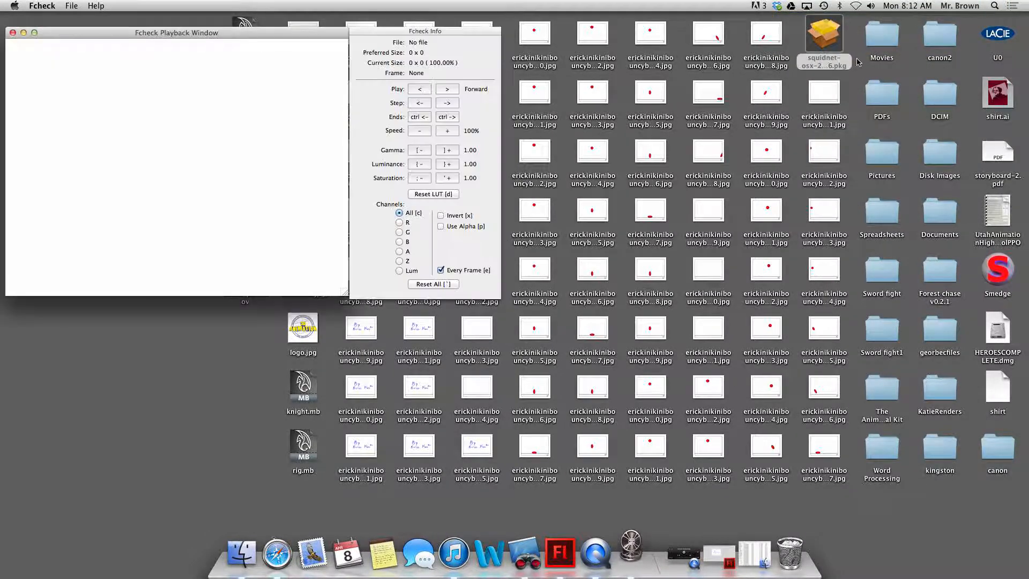
{"action": "mouse_move", "coordinate": [249, 38]}
{"action": "left_mouse_down"}
{"action": "mouse_move", "coordinate": [619, 63]}
{"action": "mouse_move", "coordinate": [248, 49]}
{"action": "left_mouse_up"}
Open the exported JPEG frames from the Desktop as a sequence, starting with the bouncing-ball frame numbered 0001.
{"action": "left_click", "coordinate": [72, 6]}
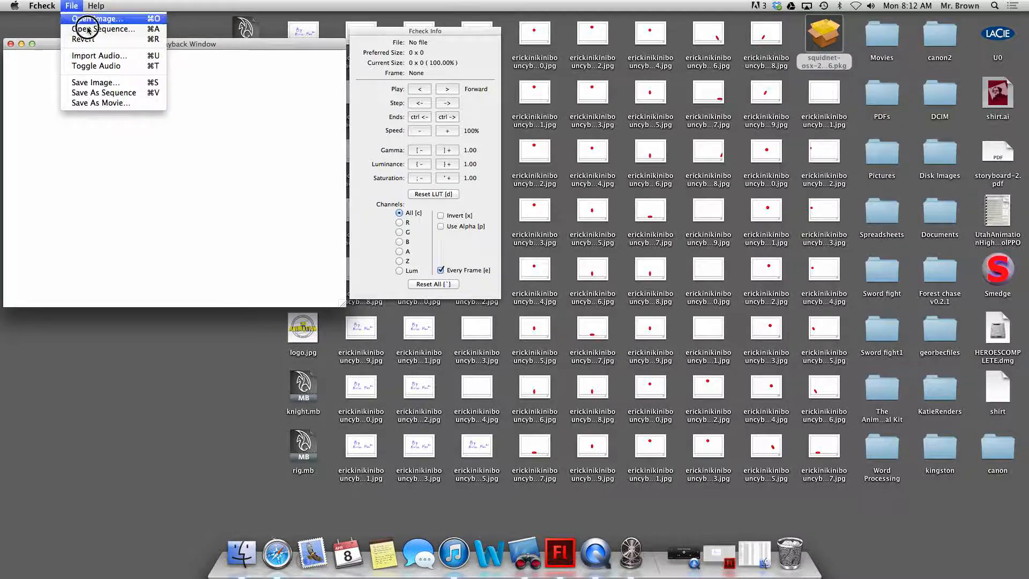
{"action": "left_click", "coordinate": [142, 28]}
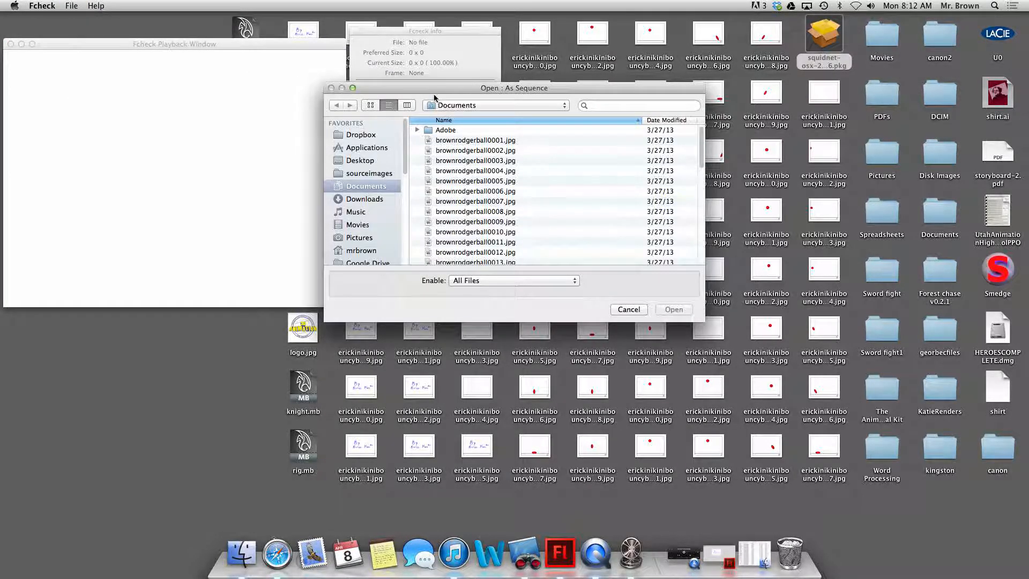
{"action": "left_click", "coordinate": [512, 141]}
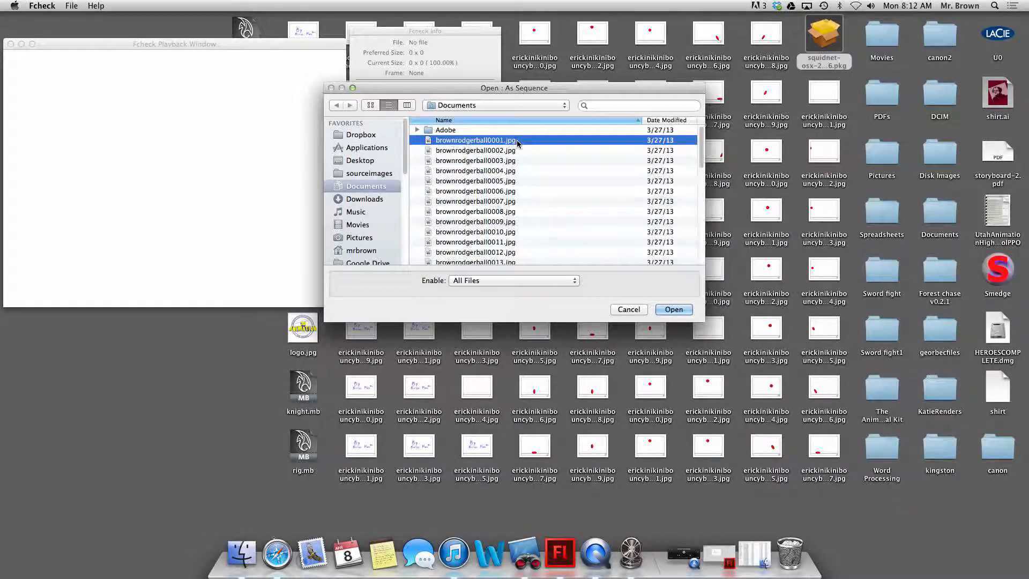
{"action": "left_click", "coordinate": [362, 160]}
{"action": "scroll", "coordinate": [516, 152], "scroll_direction": "down", "scroll_amount": 1}
{"action": "scroll", "coordinate": [516, 150], "scroll_direction": "down", "scroll_amount": 1}
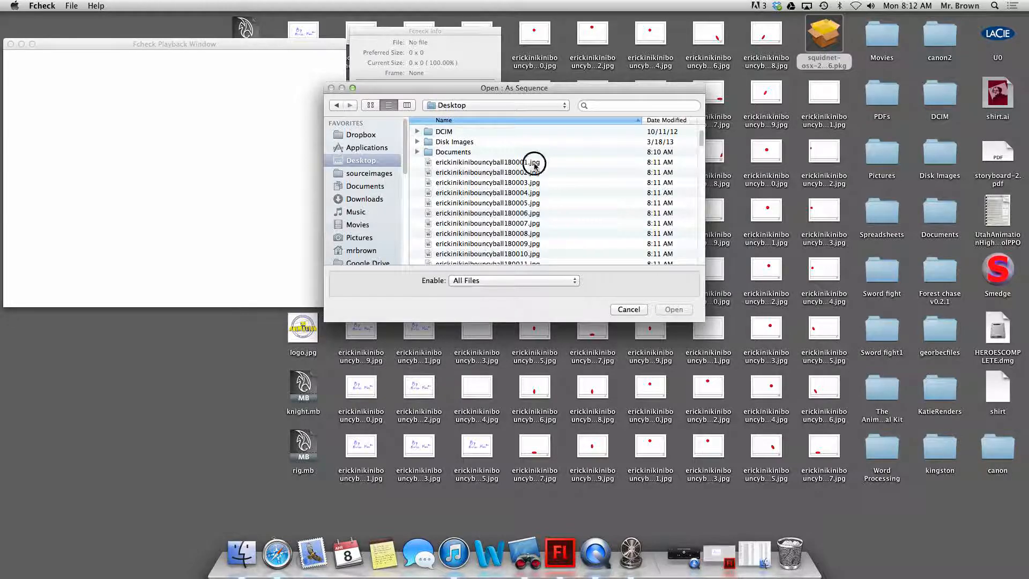
{"action": "left_click", "coordinate": [535, 163]}
{"action": "left_click", "coordinate": [674, 310]}
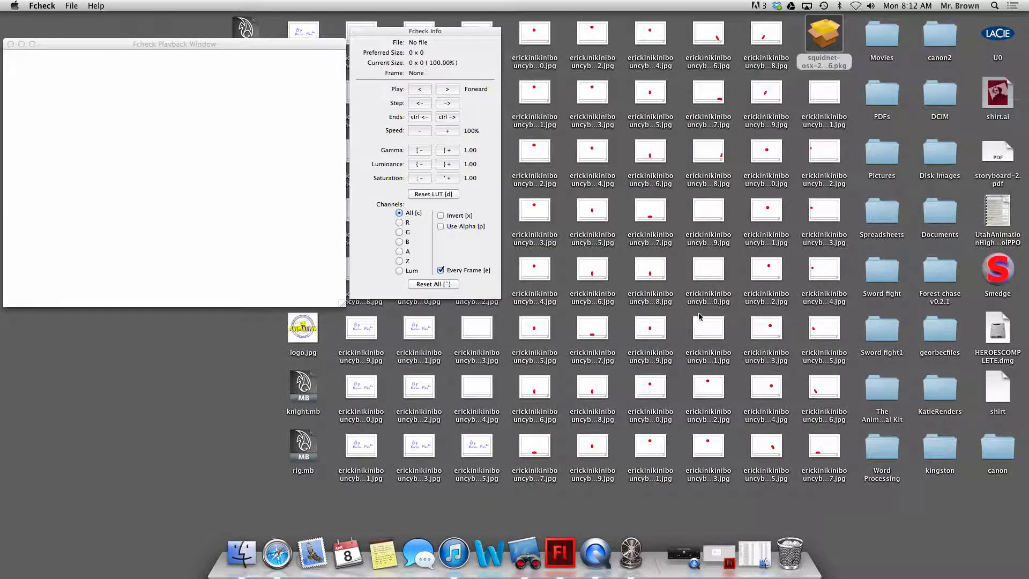
Reposition the playback window and turn off the Every Frame option for the sequence playback.
{"action": "left_click_drag", "start_coordinate": [108, 50], "coordinate": [124, 37]}
{"action": "left_click", "coordinate": [441, 270]}
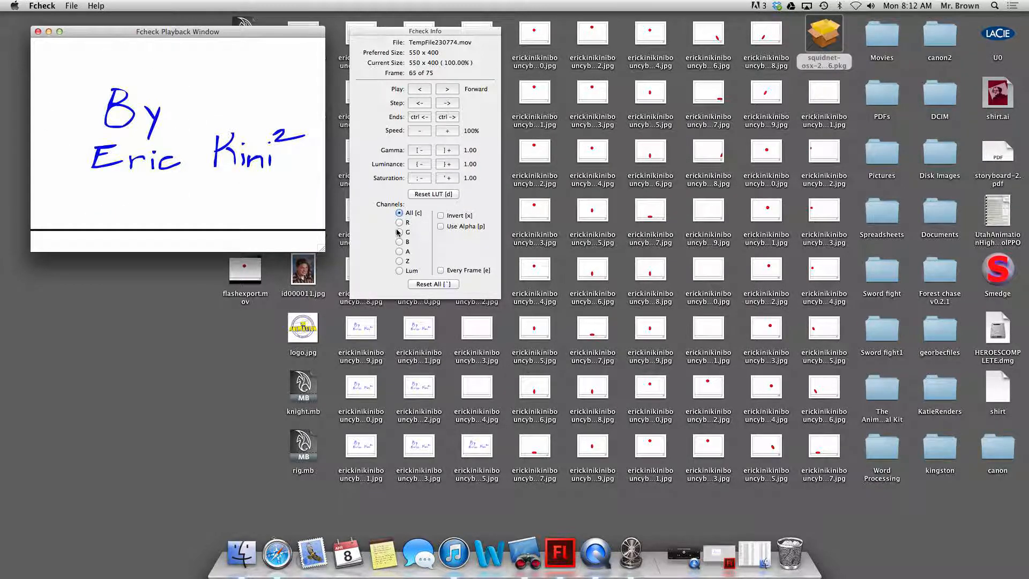
{"action": "left_click", "coordinate": [441, 270]}
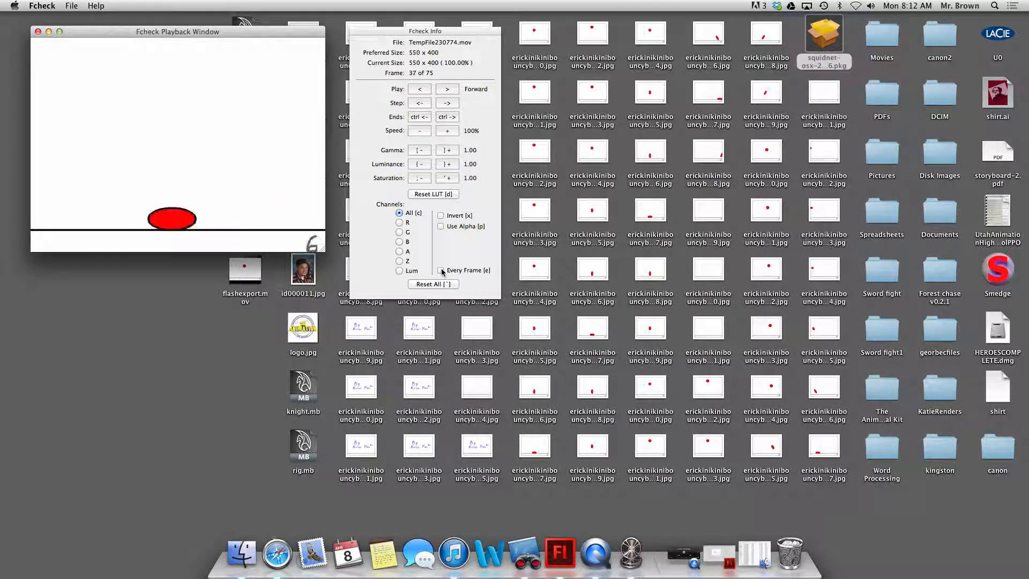
{"action": "left_click", "coordinate": [440, 270]}
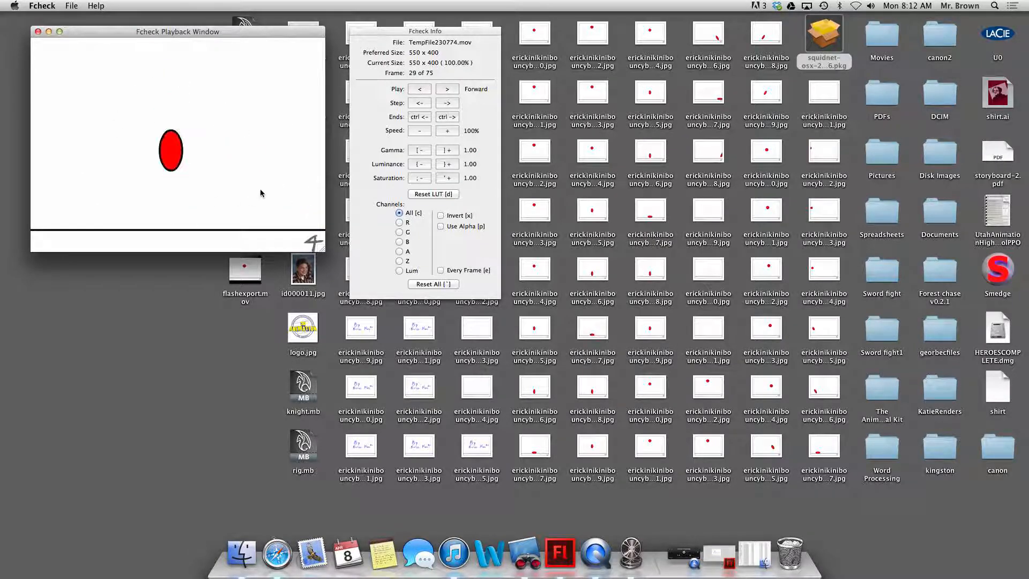
Try to save the loaded sequence as a movie, using the current color and size transformations.
{"action": "left_click", "coordinate": [72, 6]}
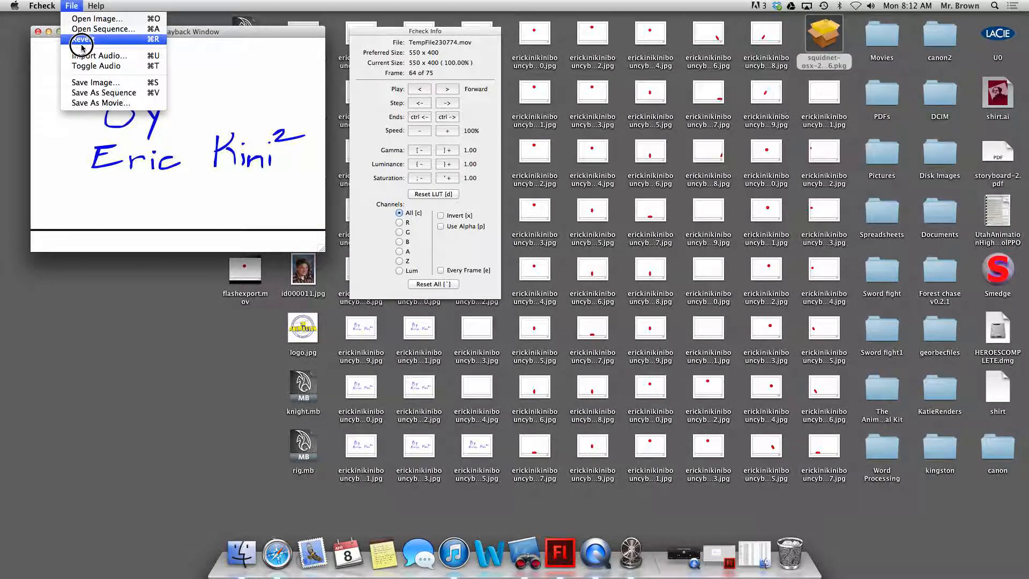
{"action": "left_click", "coordinate": [104, 92]}
{"action": "type", "text": "name"}
{"action": "key", "text": "Return"}
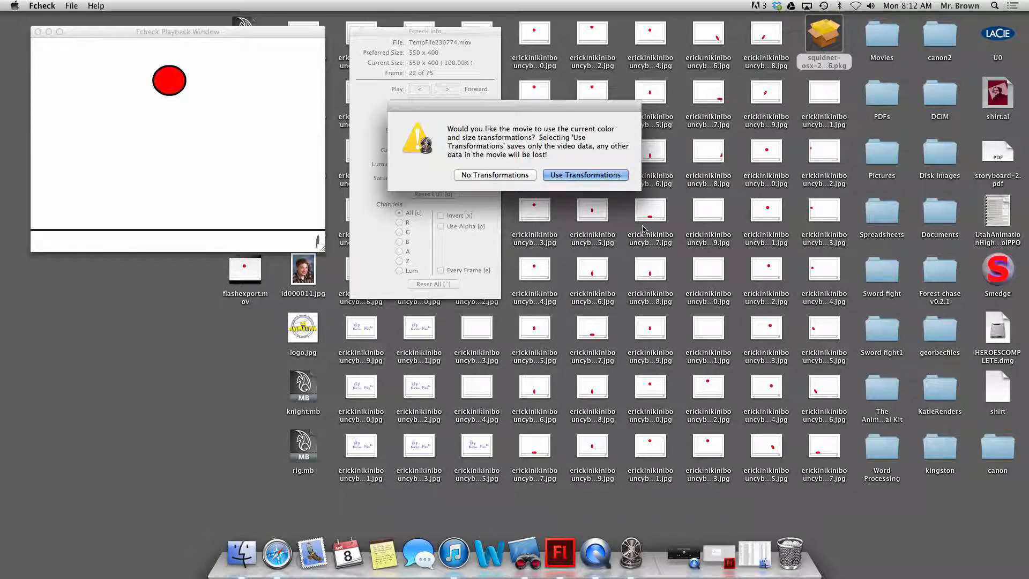
{"action": "left_click", "coordinate": [589, 169]}
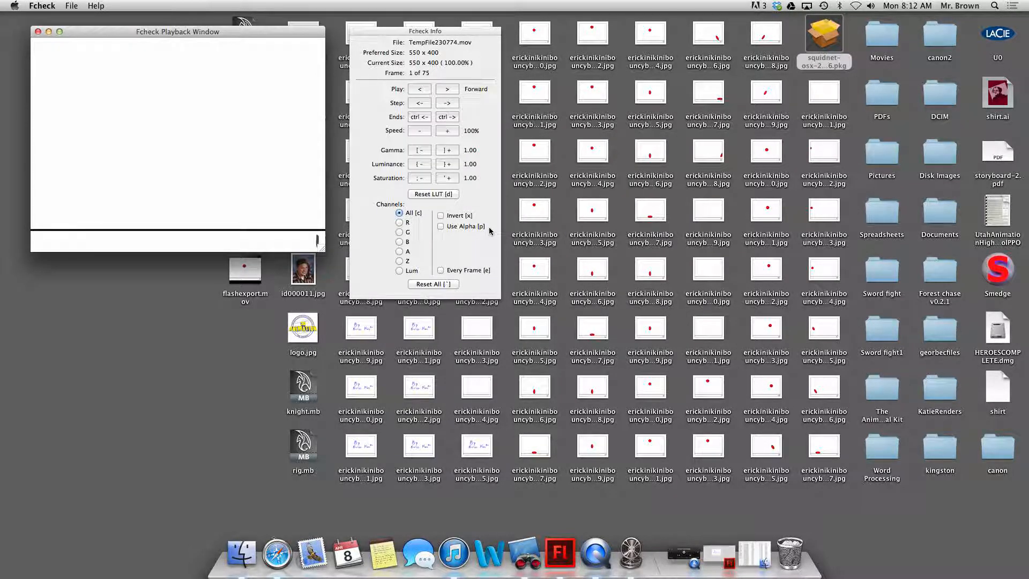
Close the Fcheck playback window and switch back to the bouncing-ball document in Flash.
{"action": "left_click", "coordinate": [38, 31]}
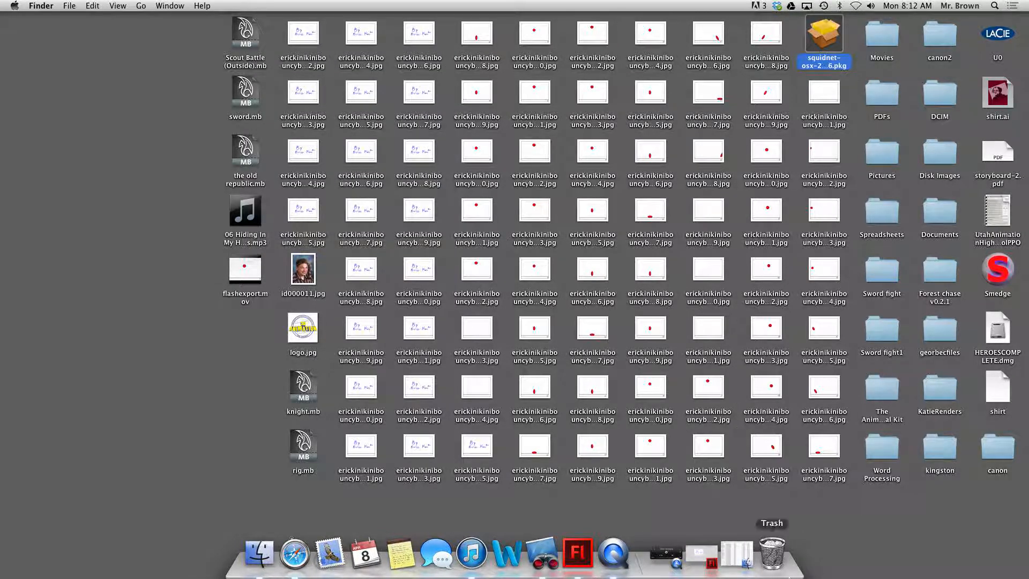
{"action": "left_click", "coordinate": [701, 554]}
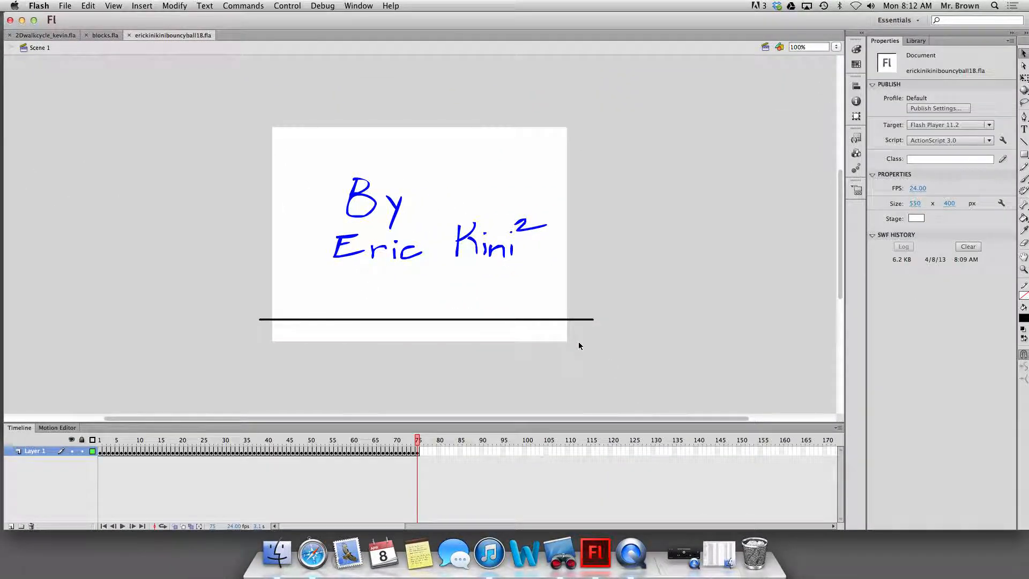
{"action": "key", "text": "Return"}
{"action": "key", "text": "Return"}
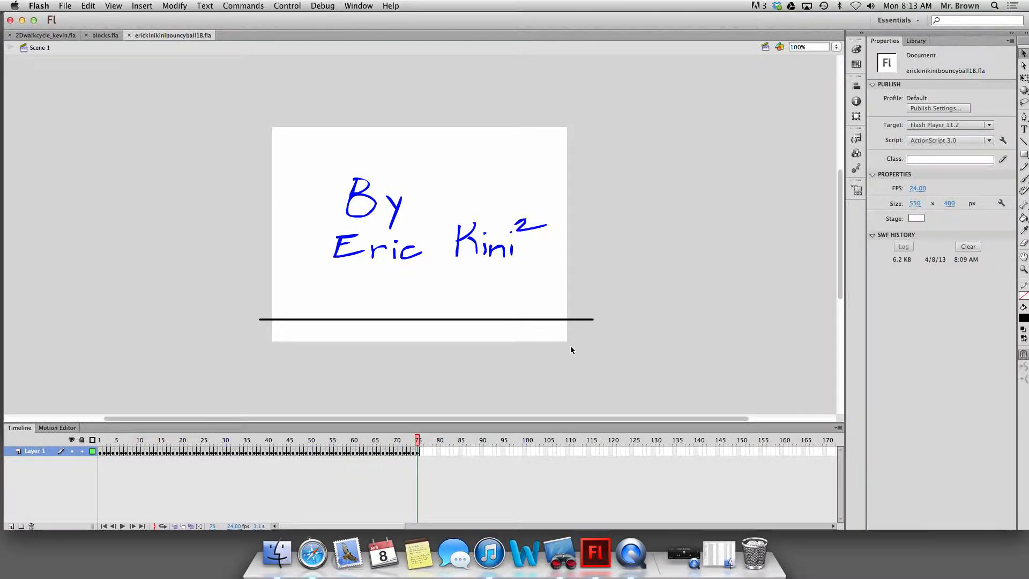
{"action": "left_click", "coordinate": [683, 555]}
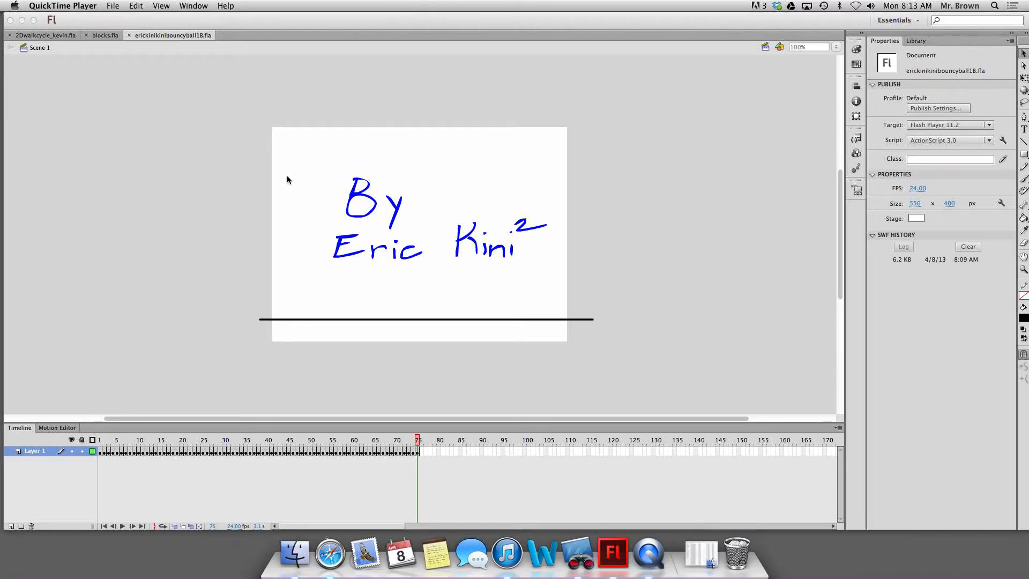